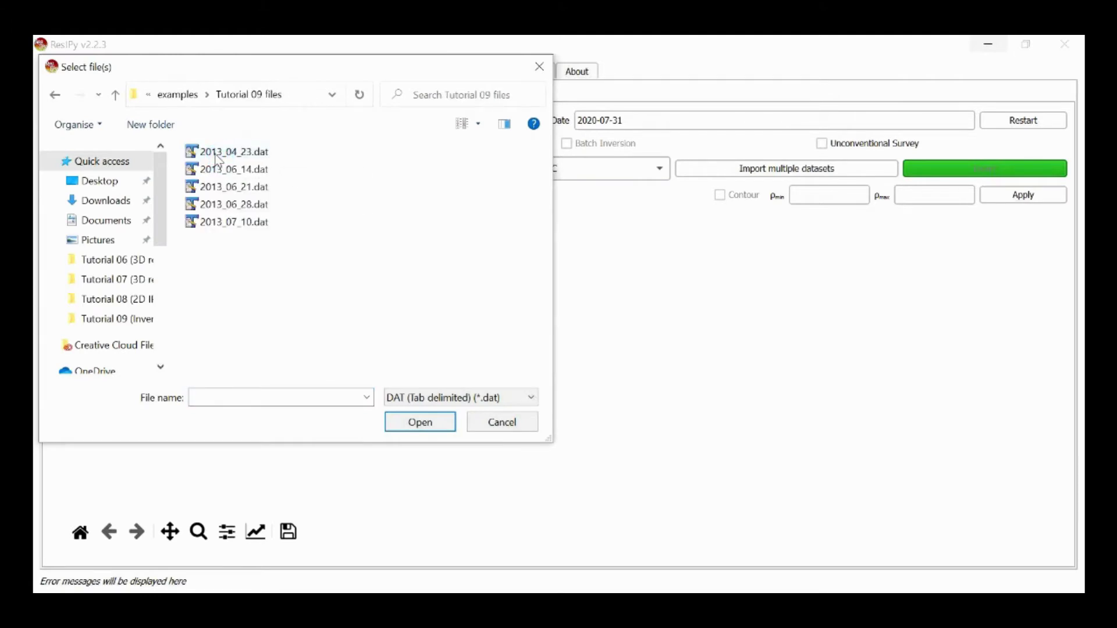
- Import the five time-lapse datasets from 2013_04_23.dat to 2013_07_10.dat in the Tutorial 09 files folder
{"action": "left_click", "coordinate": [218, 156]}
{"action": "left_click", "coordinate": [243, 223], "text": "shift"}
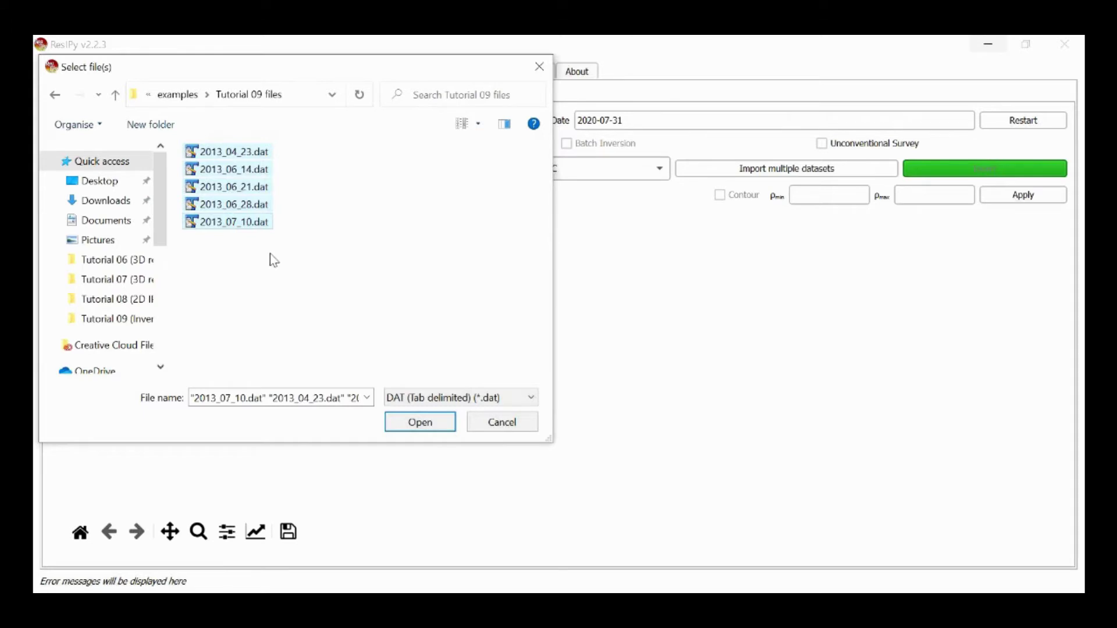
{"action": "left_click", "coordinate": [435, 424]}
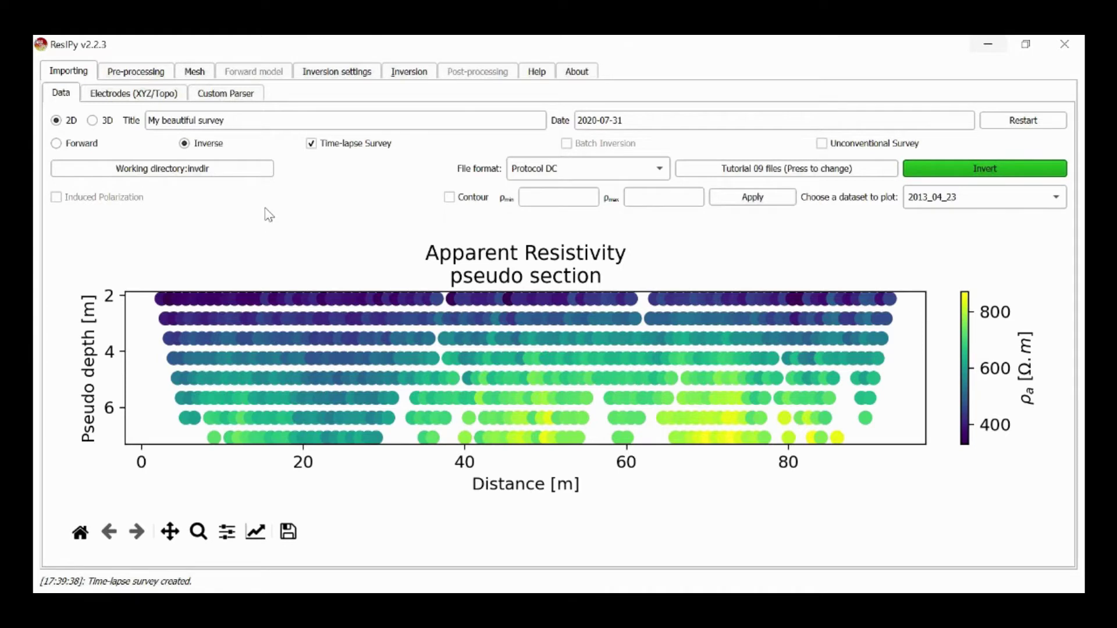
- Import the electrode positions from the CSV file in the Tutorial 09 files folder
{"action": "left_click", "coordinate": [134, 96]}
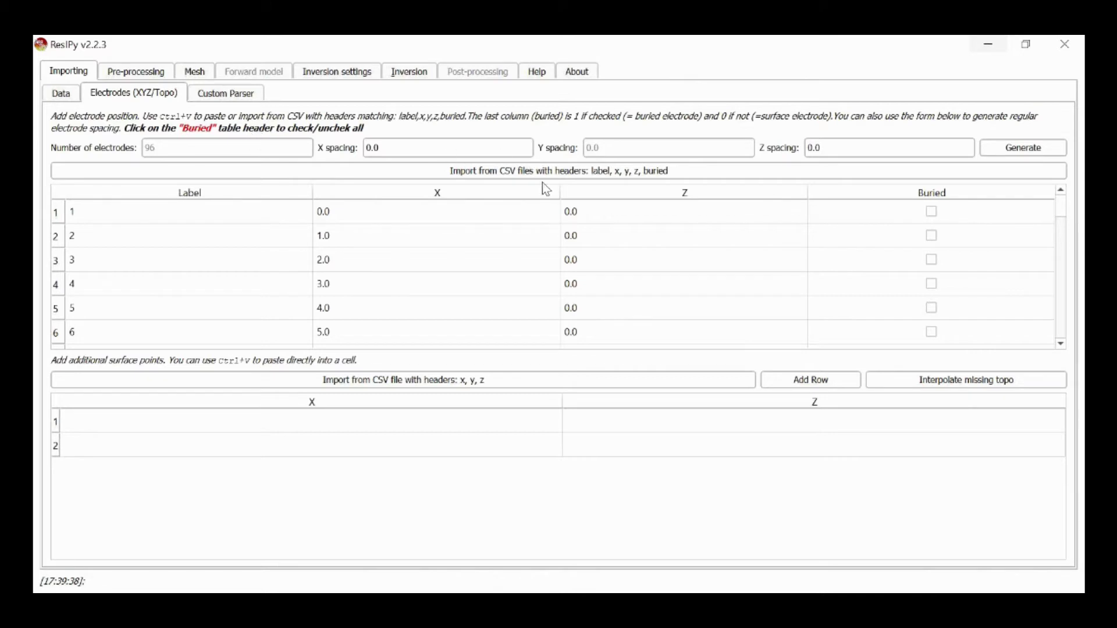
{"action": "left_click", "coordinate": [541, 175]}
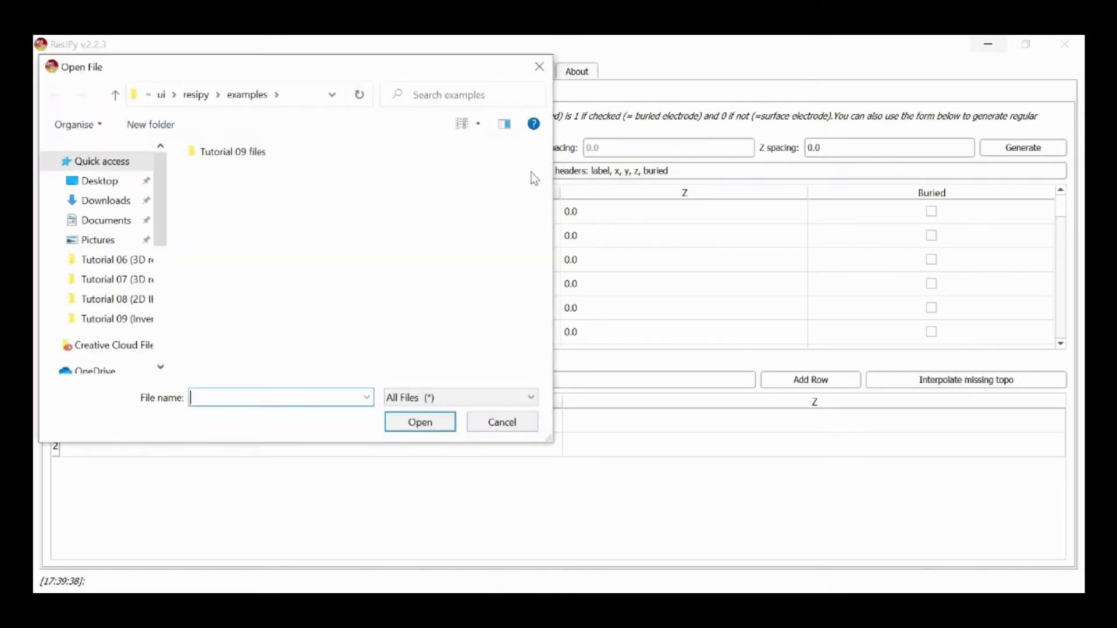
{"action": "left_click", "coordinate": [249, 153]}
{"action": "double_click", "coordinate": [248, 154]}
{"action": "double_click", "coordinate": [234, 238]}
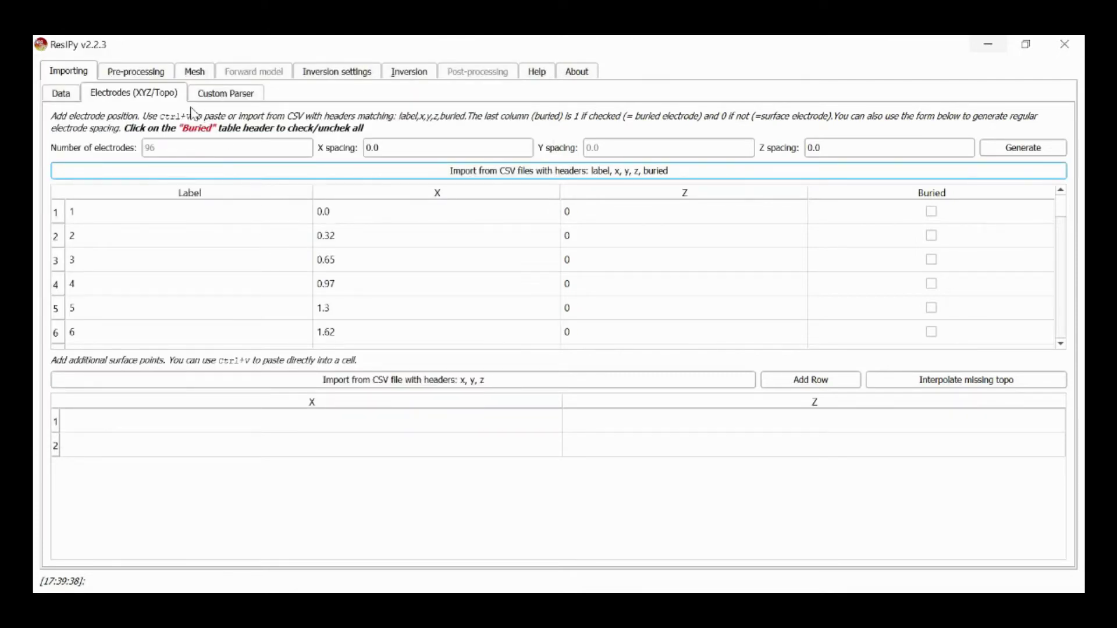
- Display the pre-processing pseudo section as apparent resistivity and inspect individual surveys, ending with 2013_07_10
{"action": "left_click", "coordinate": [147, 73]}
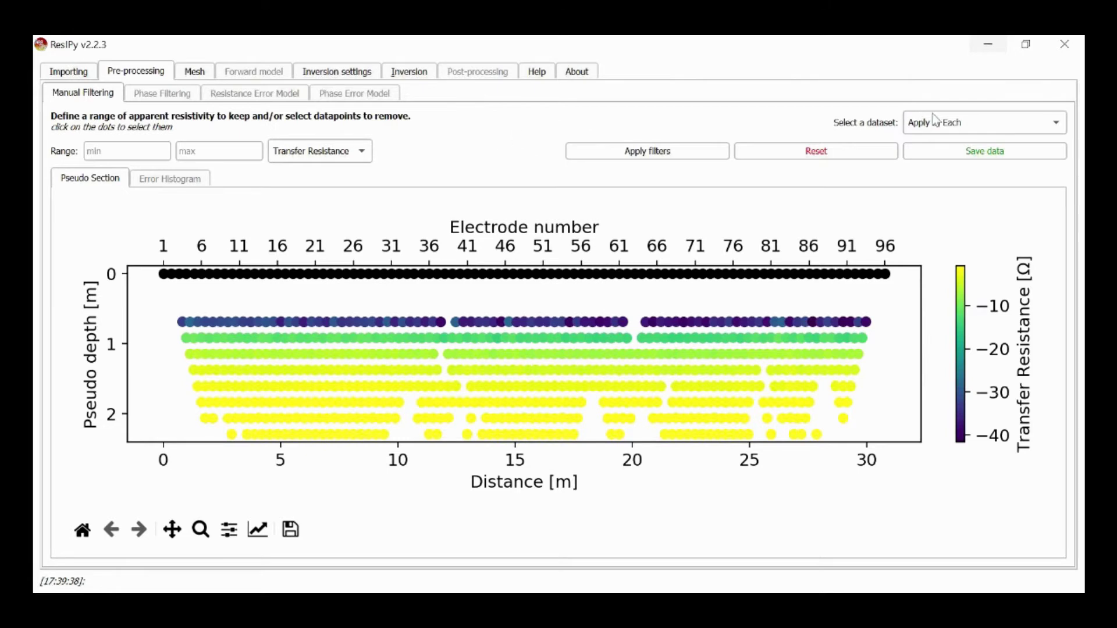
{"action": "left_click", "coordinate": [965, 122]}
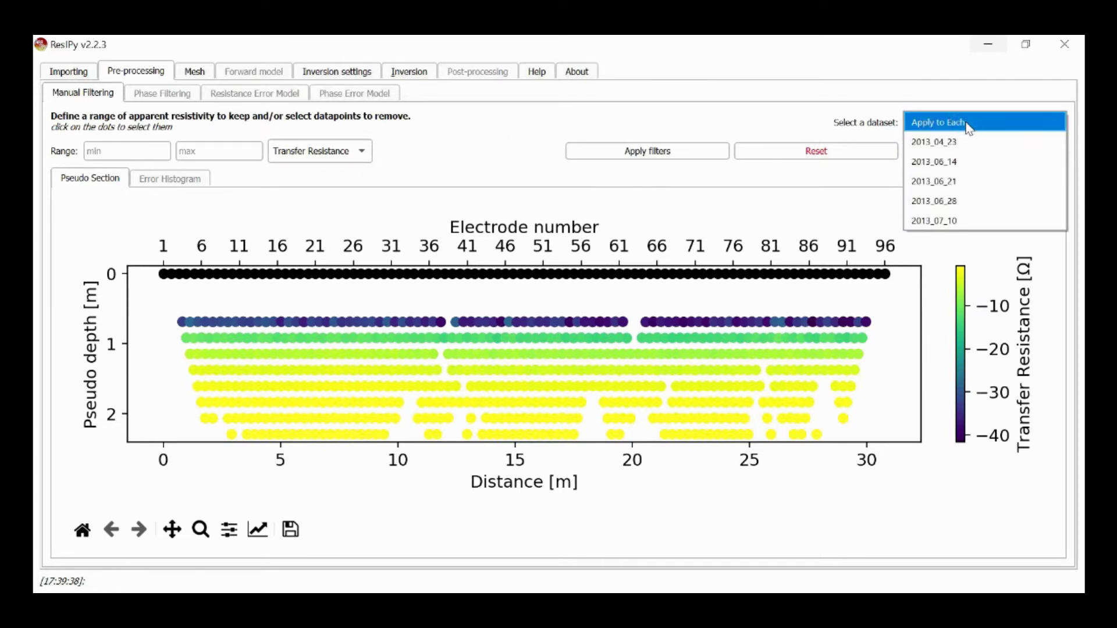
{"action": "left_click", "coordinate": [308, 155]}
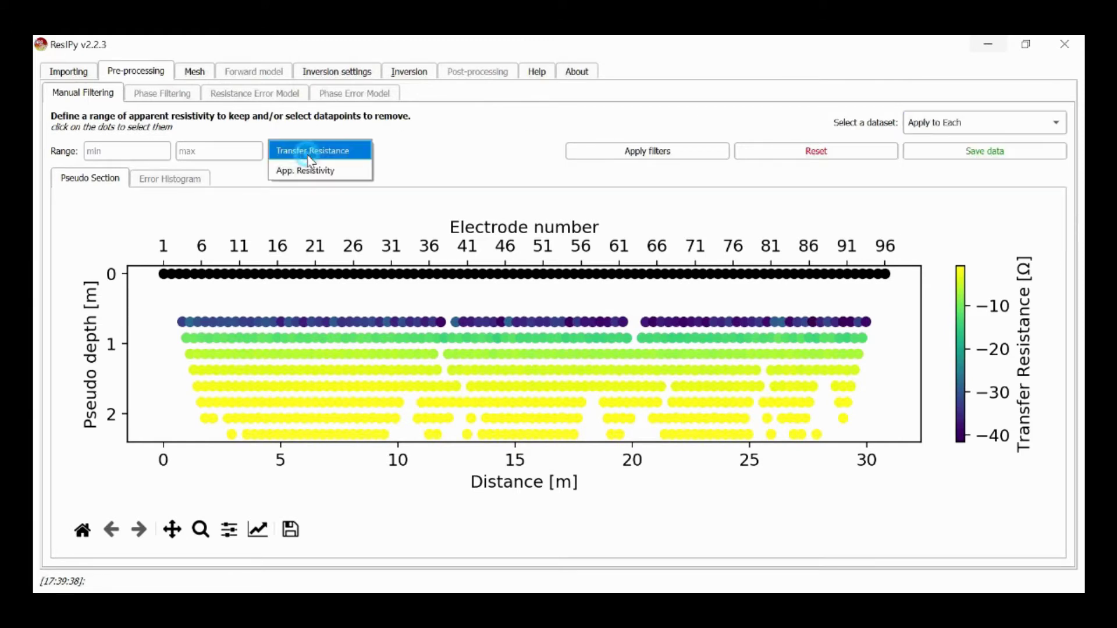
{"action": "left_click", "coordinate": [319, 170]}
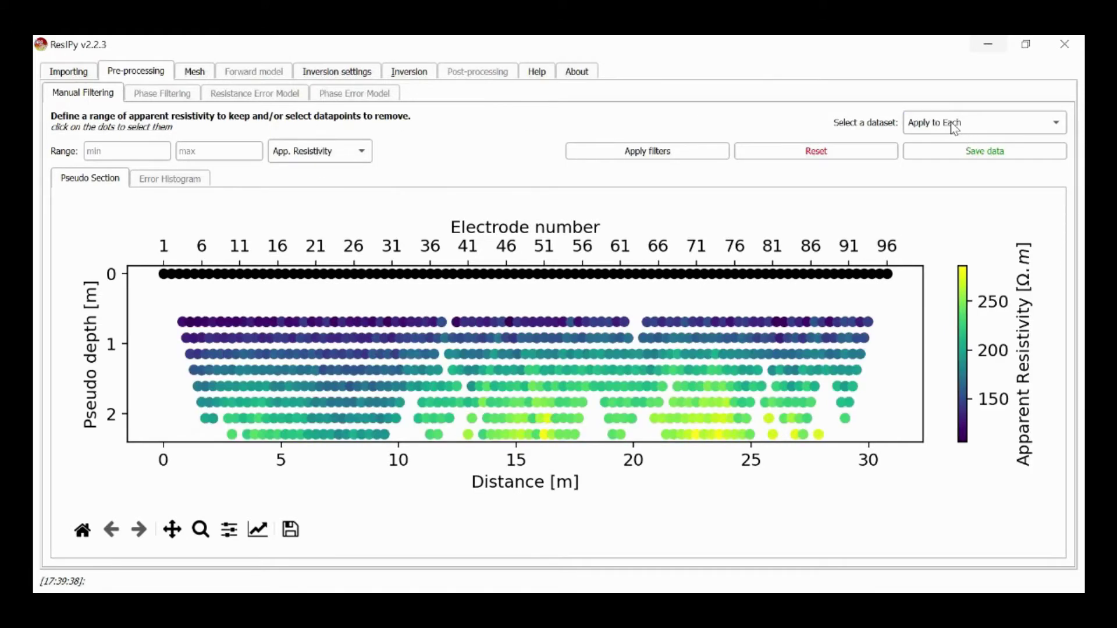
{"action": "left_click", "coordinate": [954, 125]}
{"action": "left_click", "coordinate": [949, 161]}
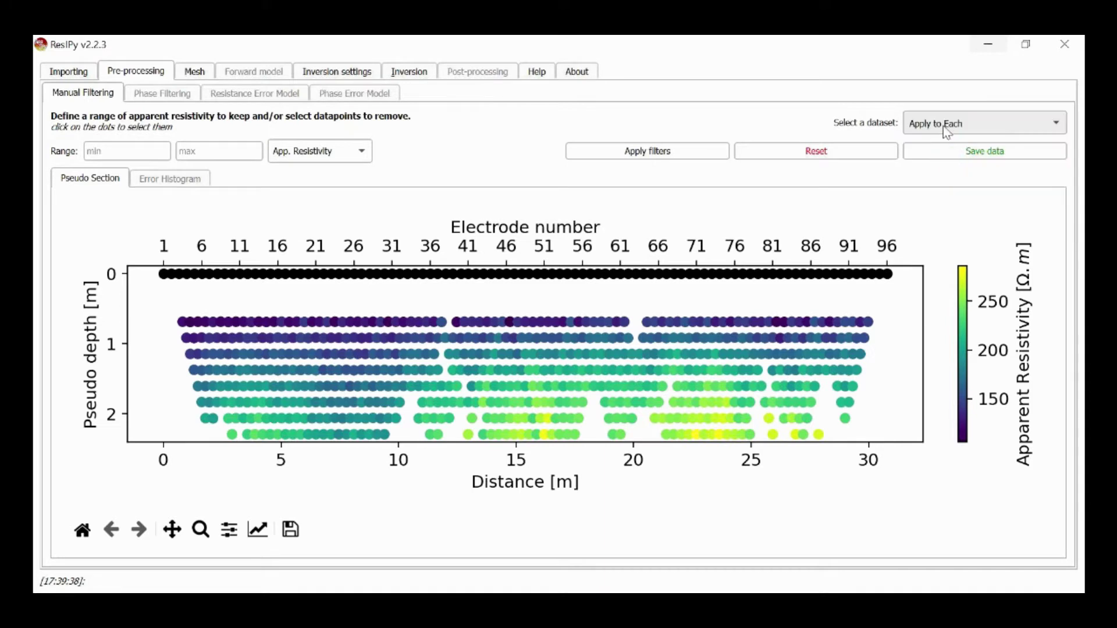
{"action": "left_click", "coordinate": [944, 125]}
{"action": "left_click", "coordinate": [941, 177]}
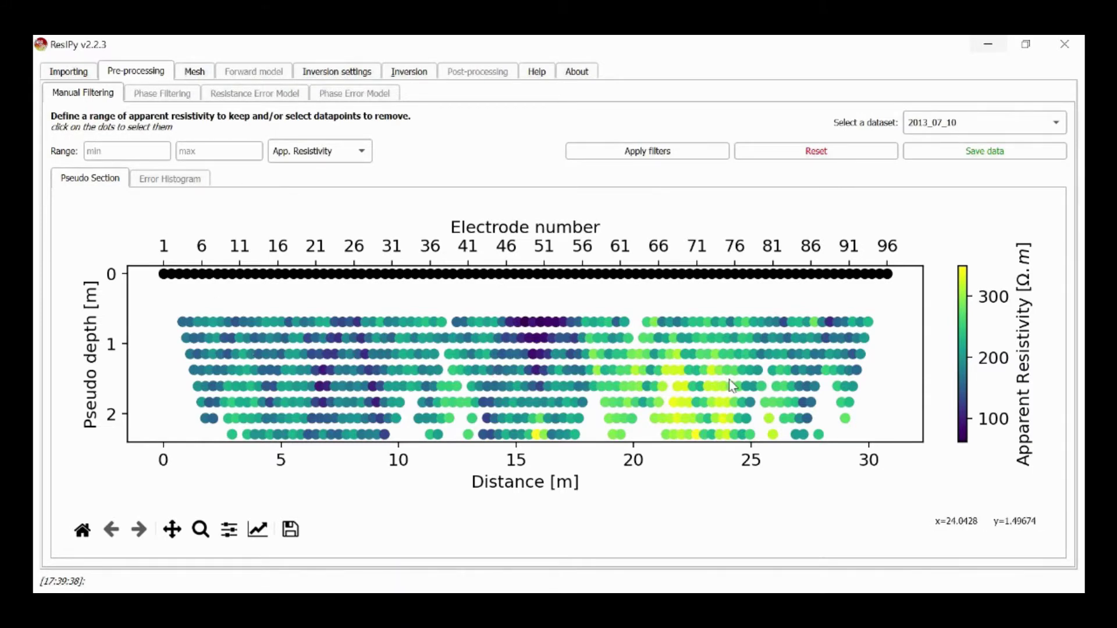
- Generate a triangular mesh with the fine/coarse boundary depth set to -1 and a reduced growth factor
{"action": "left_click", "coordinate": [196, 72]}
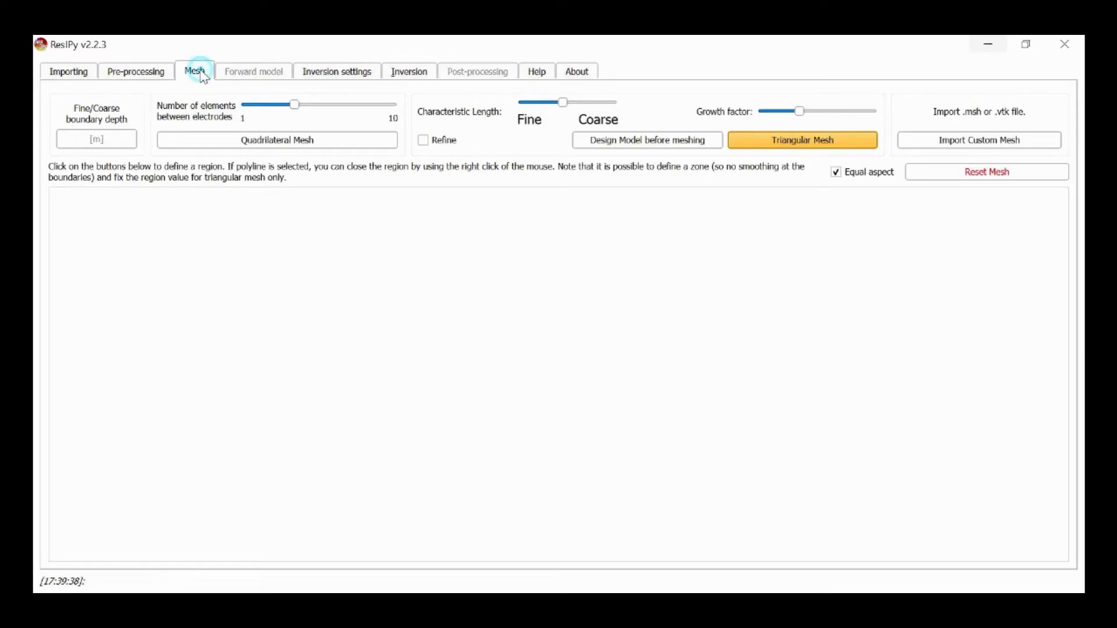
{"action": "left_click", "coordinate": [821, 146]}
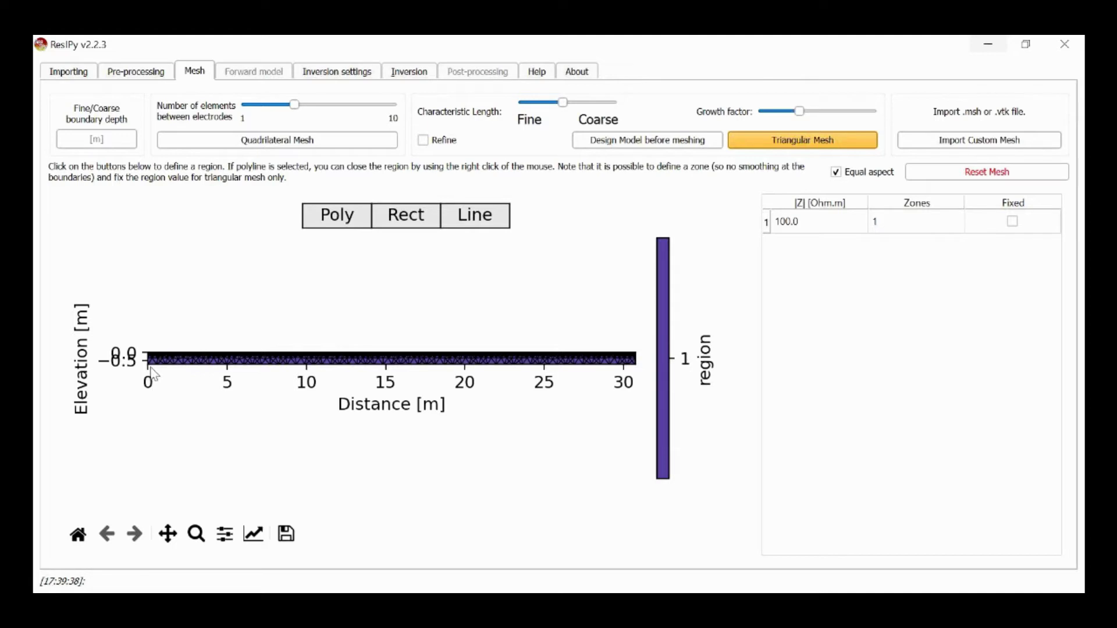
{"action": "left_click", "coordinate": [104, 138]}
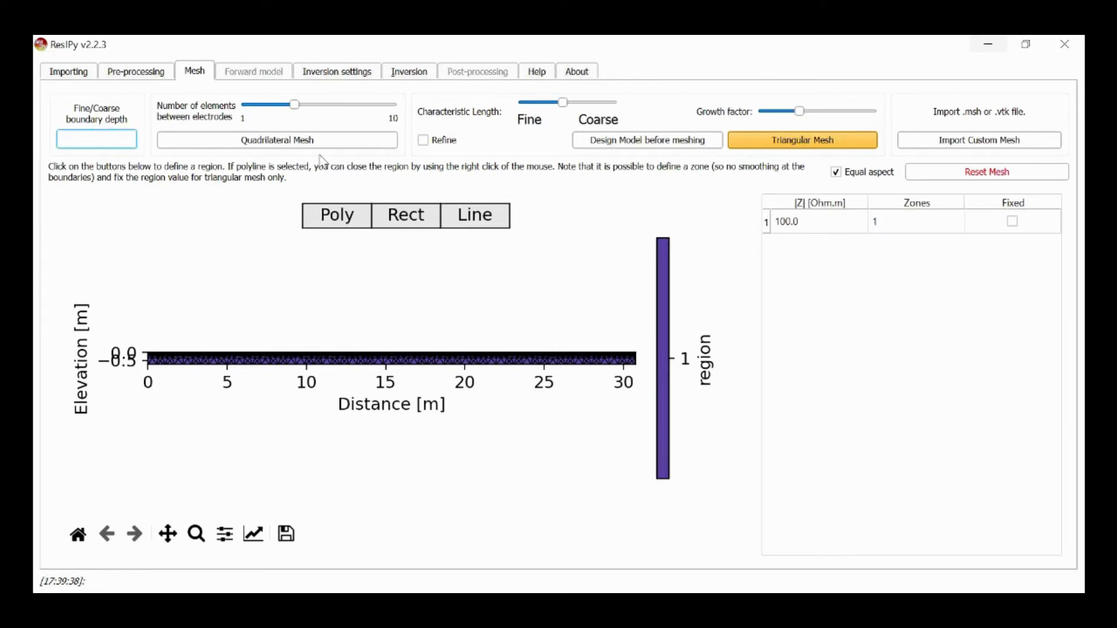
{"action": "type", "text": "-1"}
{"action": "left_click_drag", "start_coordinate": [799, 112], "coordinate": [780, 119]}
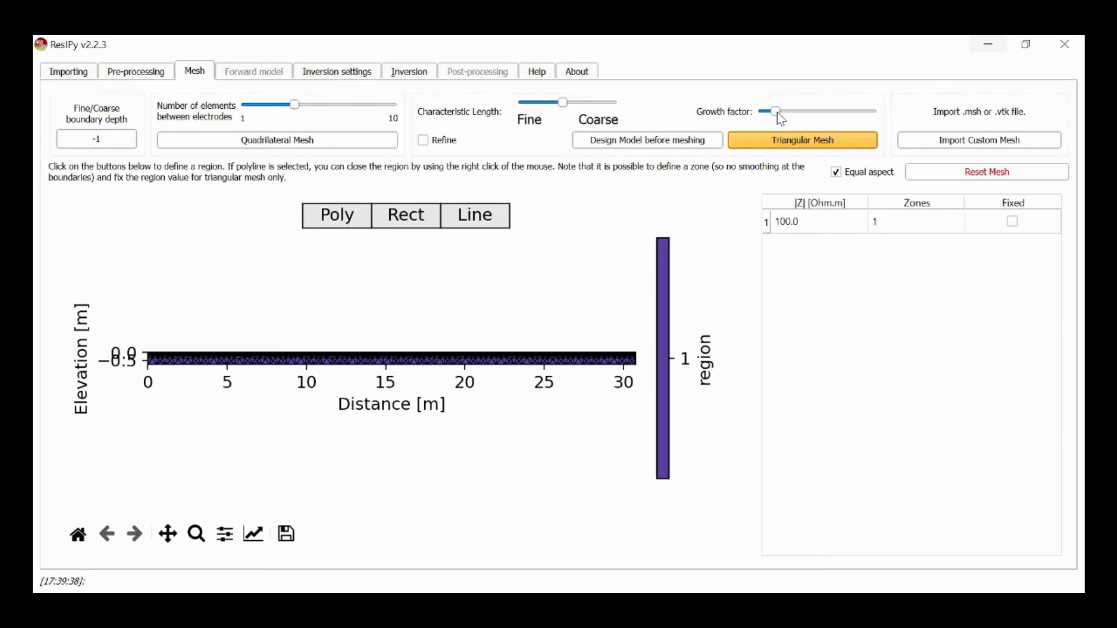
{"action": "left_click", "coordinate": [796, 142]}
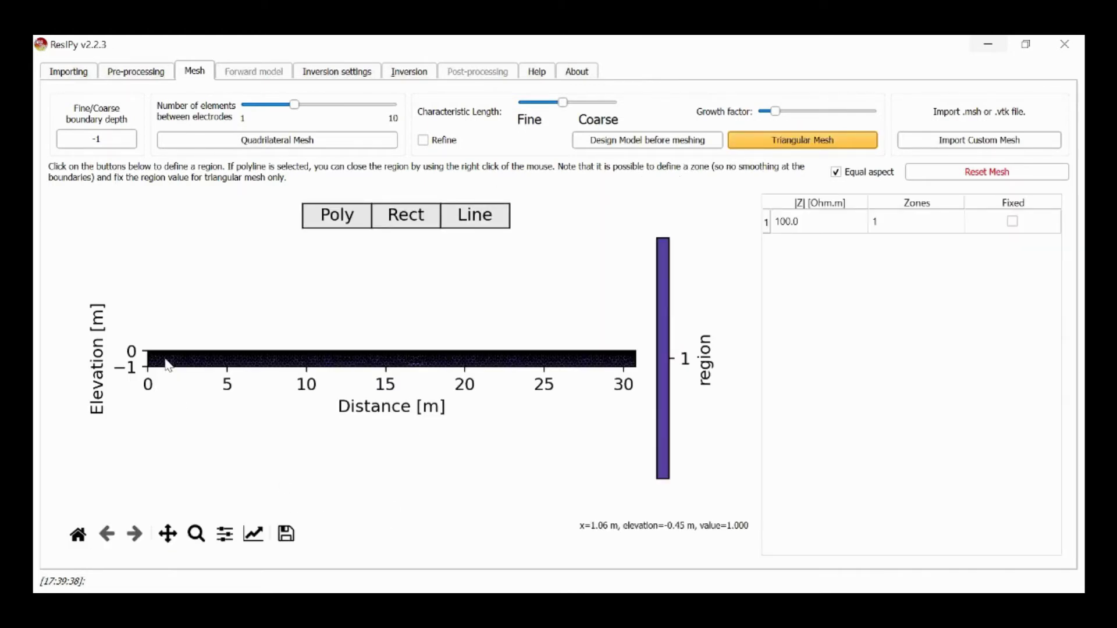
- Set the lower limit of the mesh plot's elevation axis to -3
{"action": "left_click", "coordinate": [261, 541]}
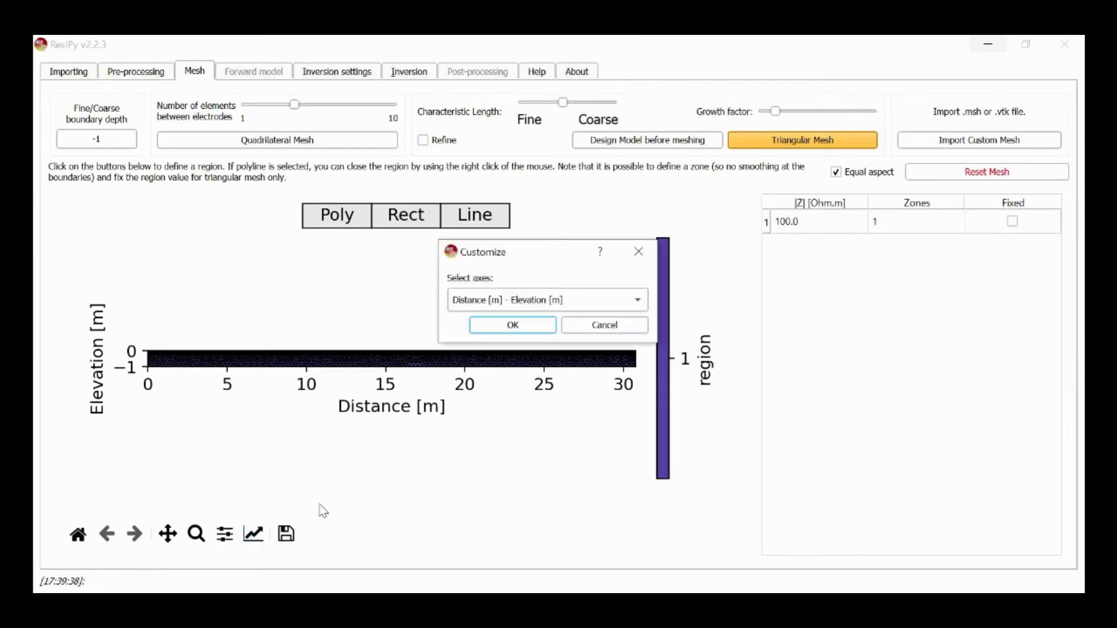
{"action": "left_click", "coordinate": [520, 325]}
{"action": "left_click_drag", "start_coordinate": [581, 336], "coordinate": [512, 351]}
{"action": "type", "text": "-3"}
{"action": "left_click", "coordinate": [650, 487]}
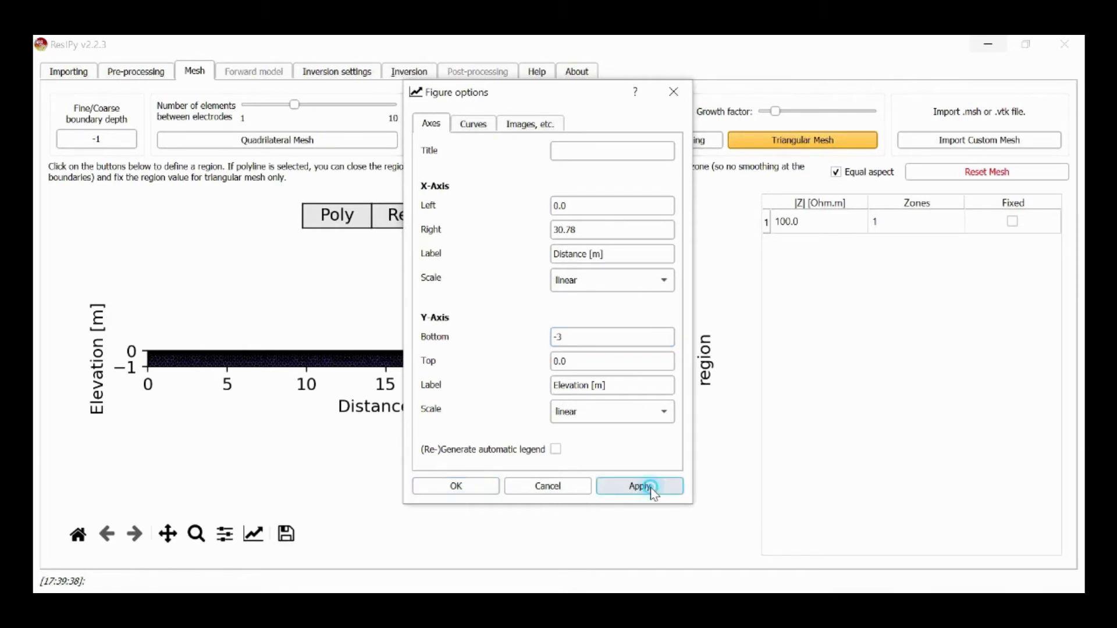
{"action": "left_click", "coordinate": [463, 488]}
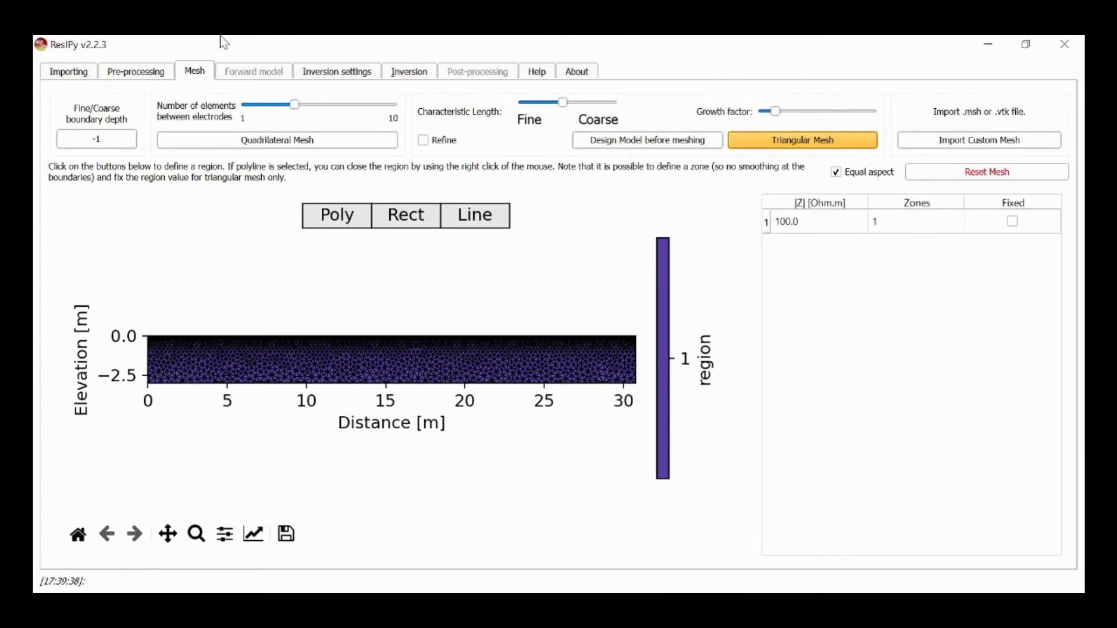
- Check the general inversion settings, including a_wgt and b_wgt, and run the time-lapse inversion
{"action": "left_click", "coordinate": [356, 78]}
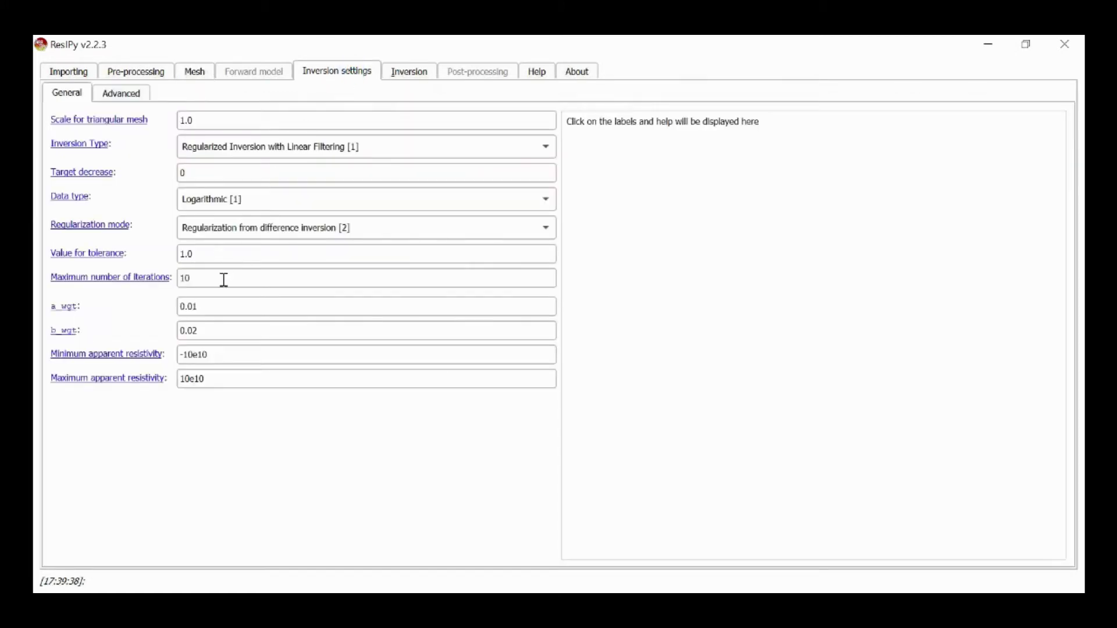
{"action": "left_click", "coordinate": [212, 307]}
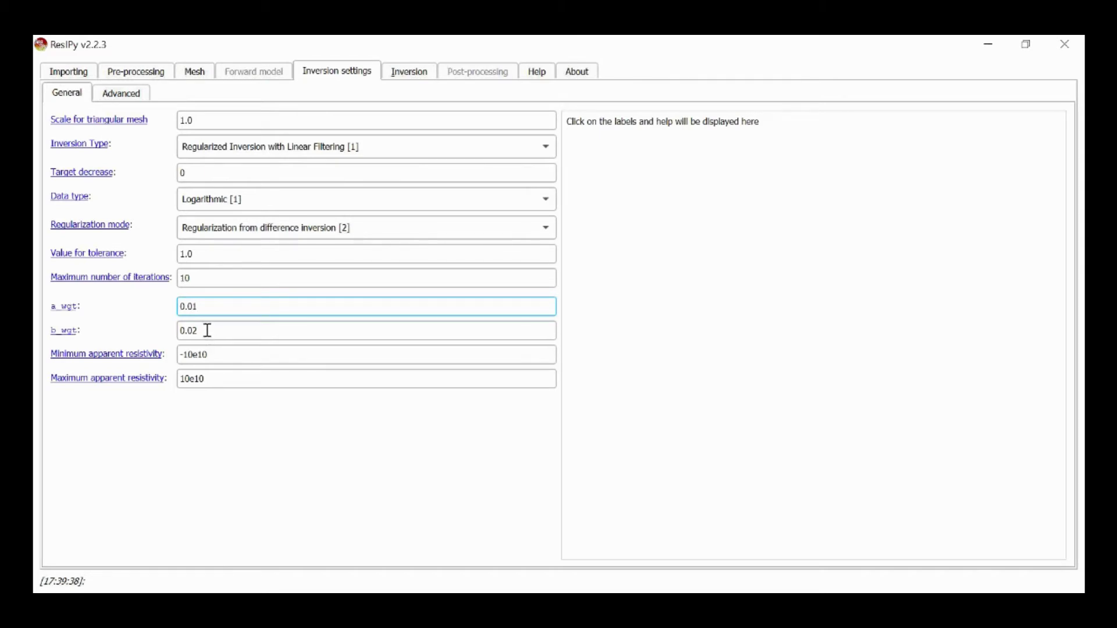
{"action": "left_click", "coordinate": [415, 78]}
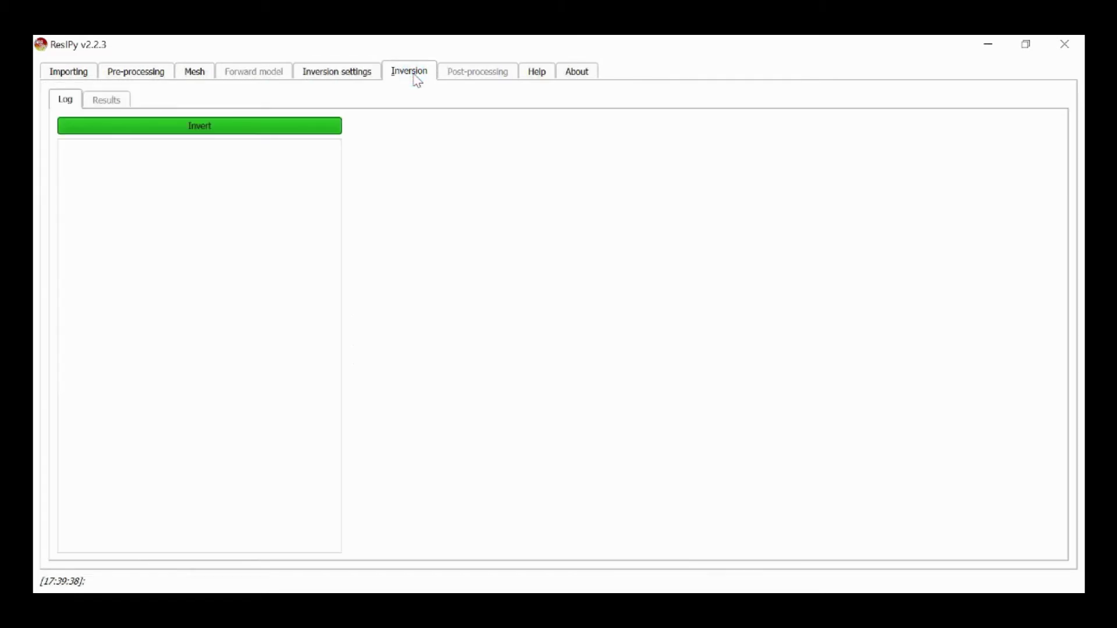
{"action": "left_click", "coordinate": [194, 129]}
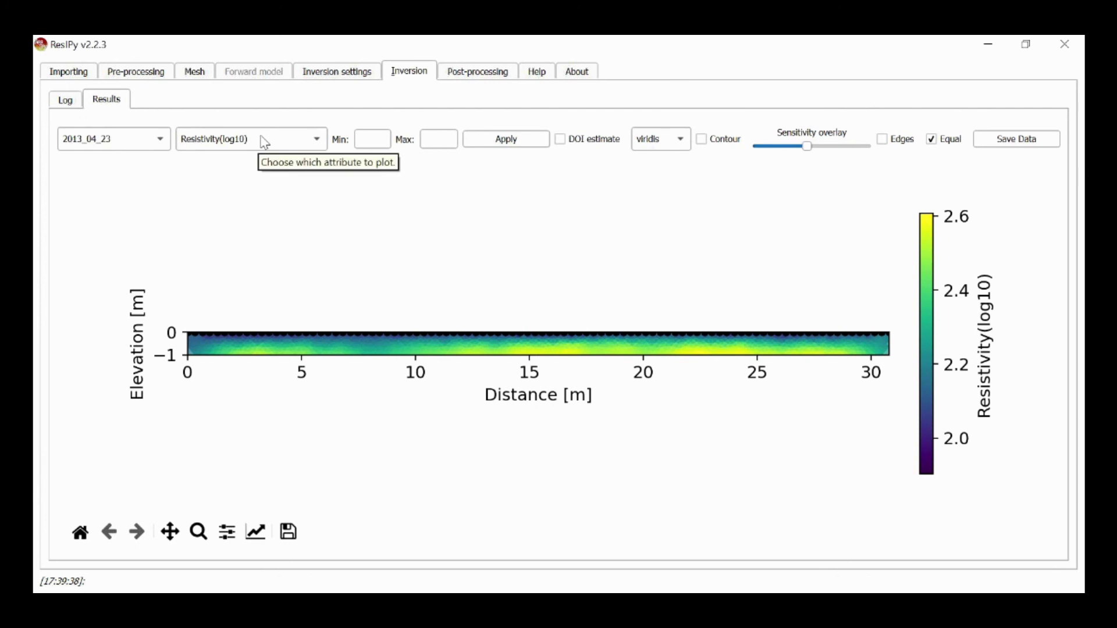
- Apply the jet colour map to the inverted log resistivity sections and view surveys 2013_06_14, 2013_06_21 and 2013_06_28
{"action": "left_click", "coordinate": [684, 139]}
{"action": "left_click", "coordinate": [680, 268]}
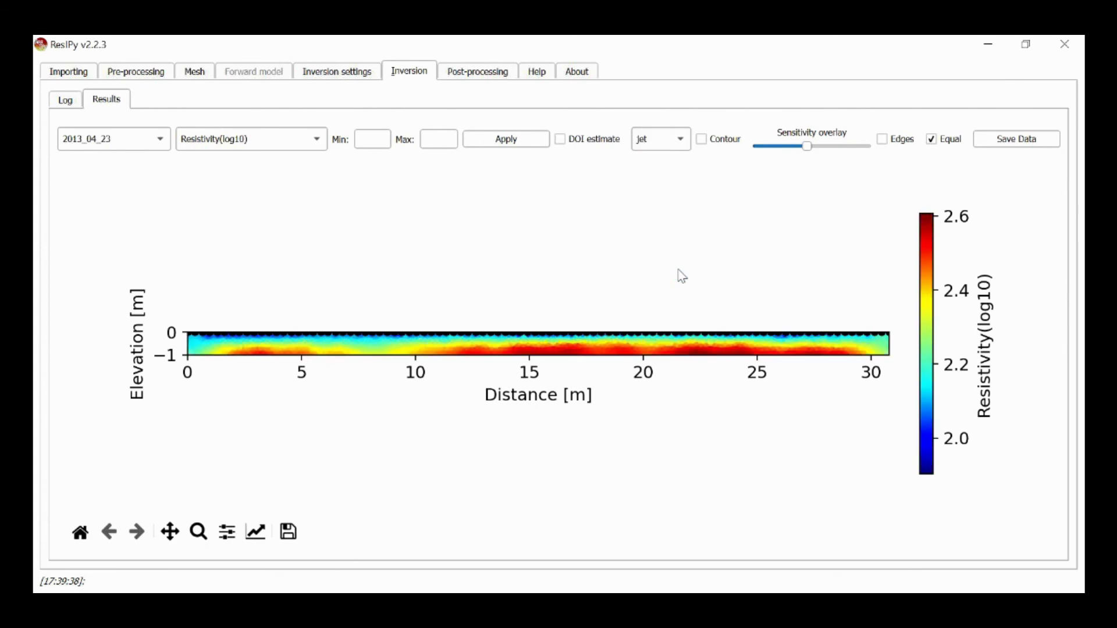
{"action": "left_click", "coordinate": [119, 149]}
{"action": "left_click", "coordinate": [116, 162]}
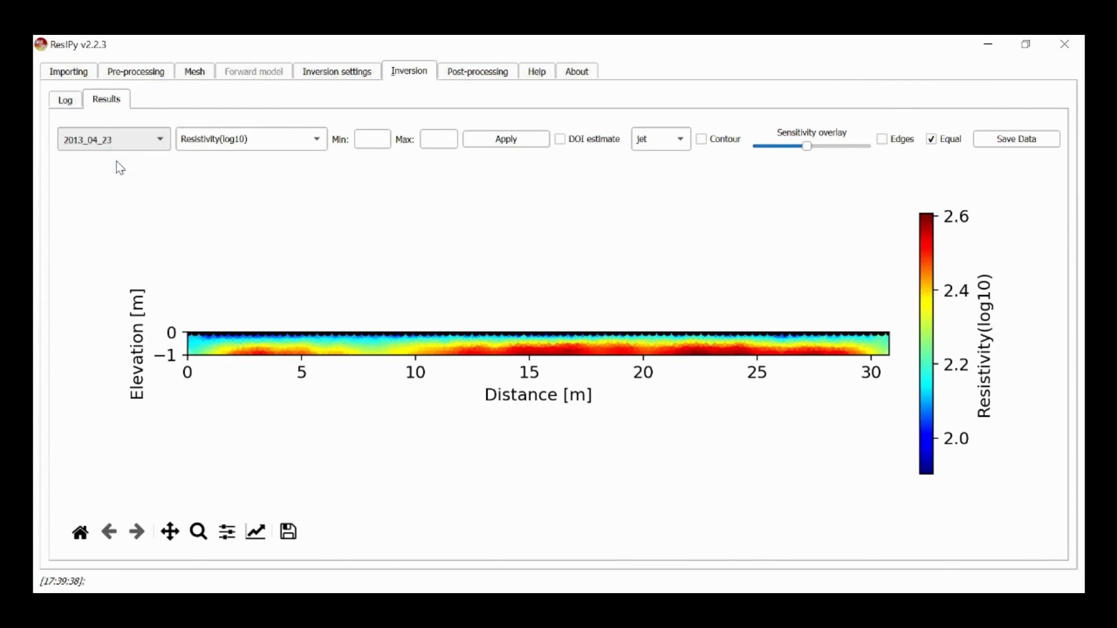
{"action": "left_click", "coordinate": [112, 147]}
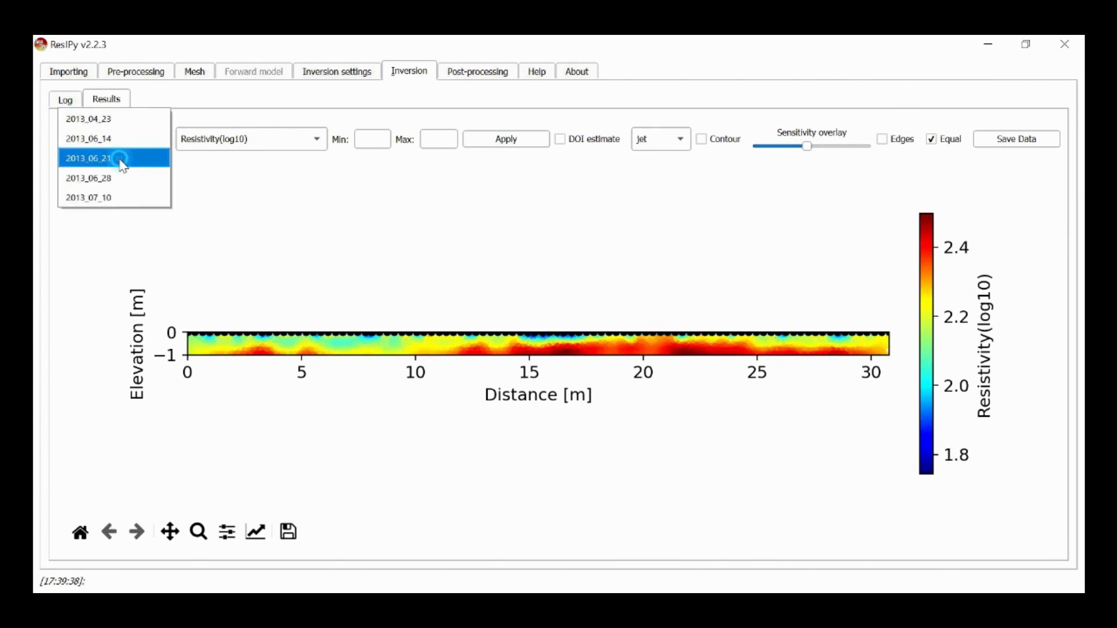
{"action": "left_click", "coordinate": [121, 159]}
{"action": "left_click", "coordinate": [128, 147]}
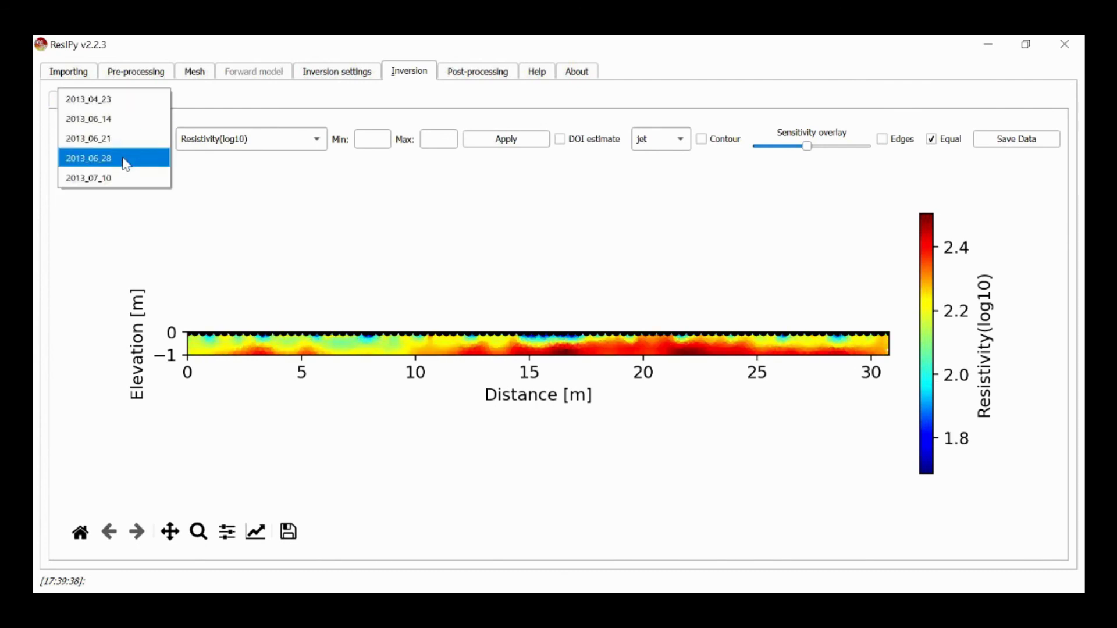
{"action": "left_click", "coordinate": [124, 160]}
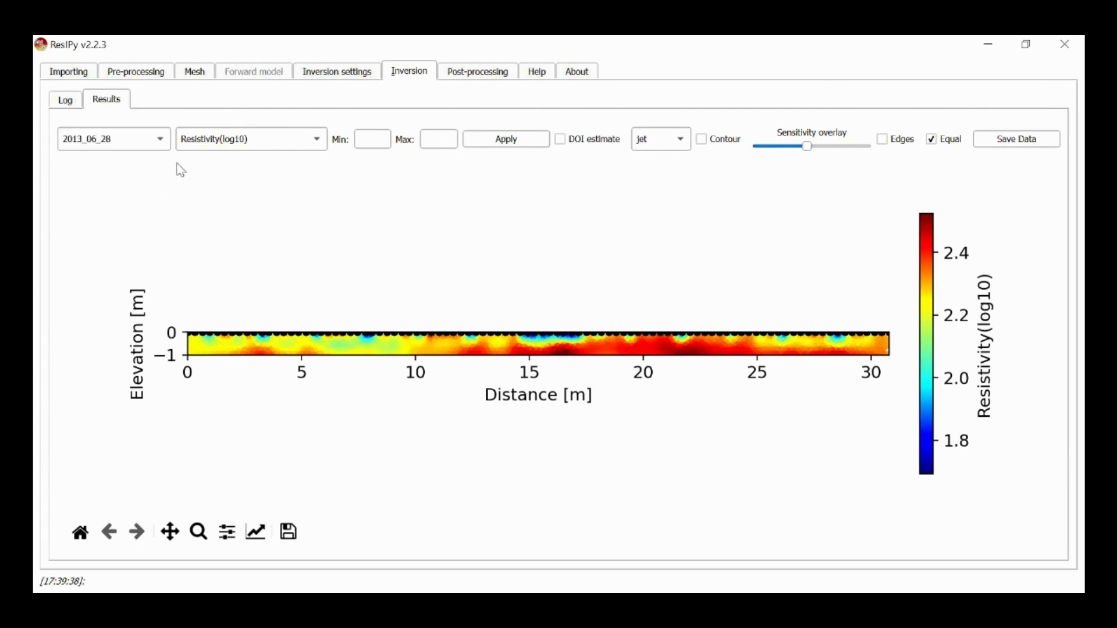
- Display the percentage difference section for survey 2013_06_14
{"action": "left_click", "coordinate": [138, 141]}
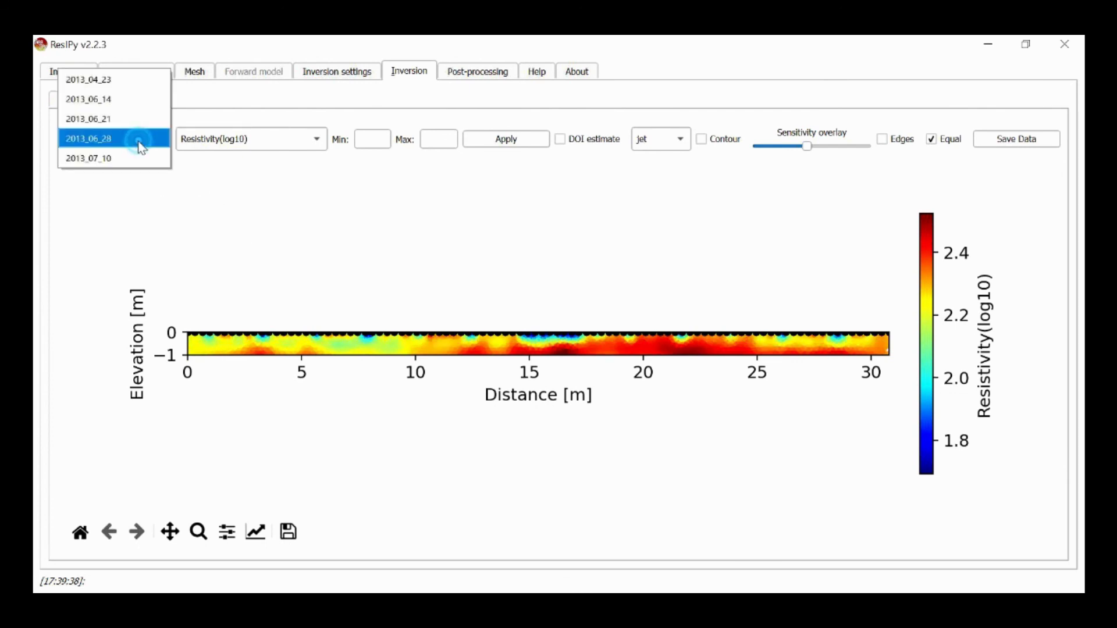
{"action": "left_click", "coordinate": [113, 100]}
{"action": "left_click", "coordinate": [248, 142]}
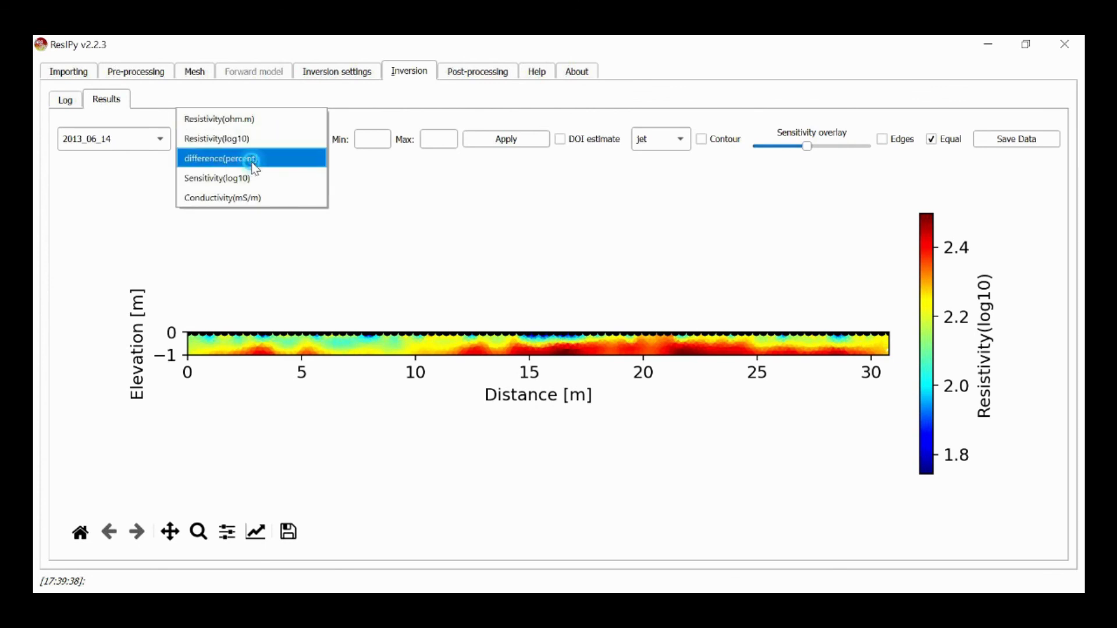
{"action": "left_click", "coordinate": [254, 168]}
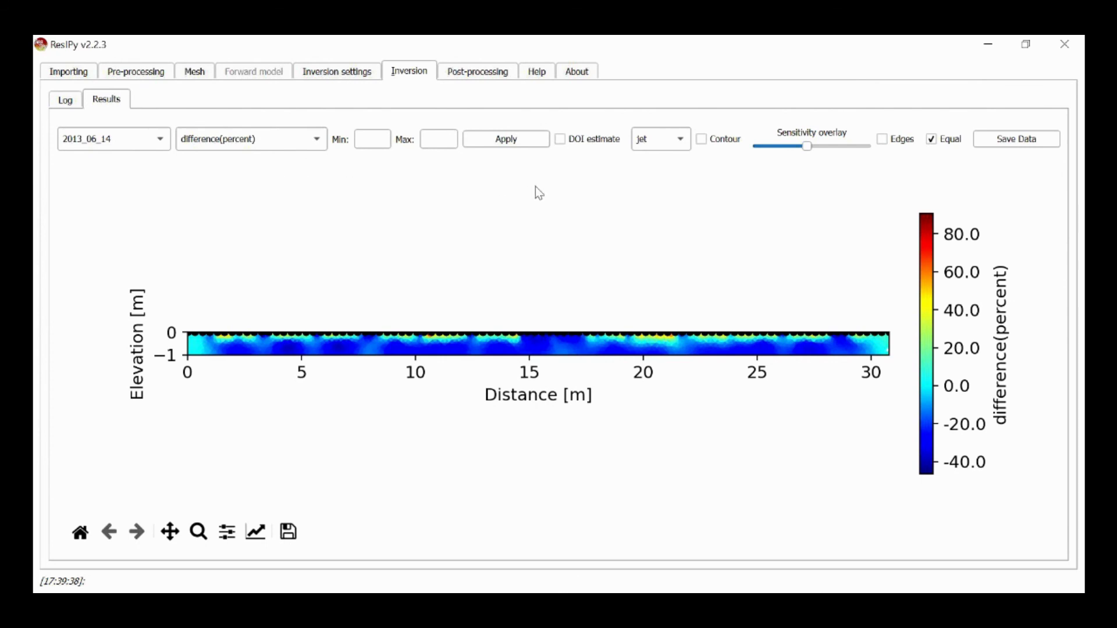
{"action": "left_click", "coordinate": [102, 145]}
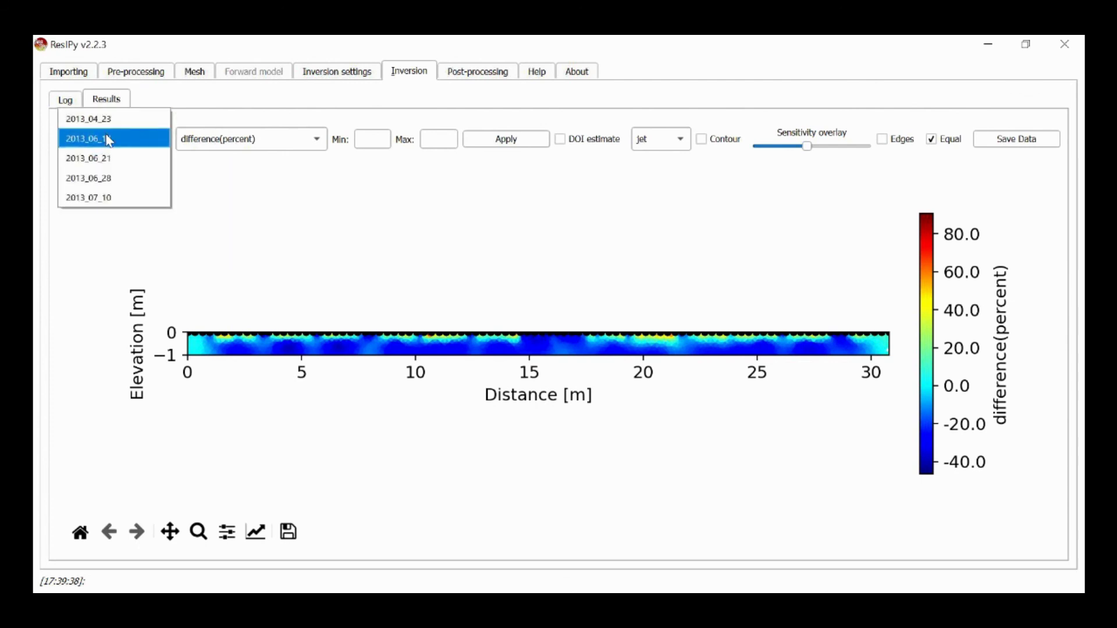
{"action": "left_click", "coordinate": [108, 140]}
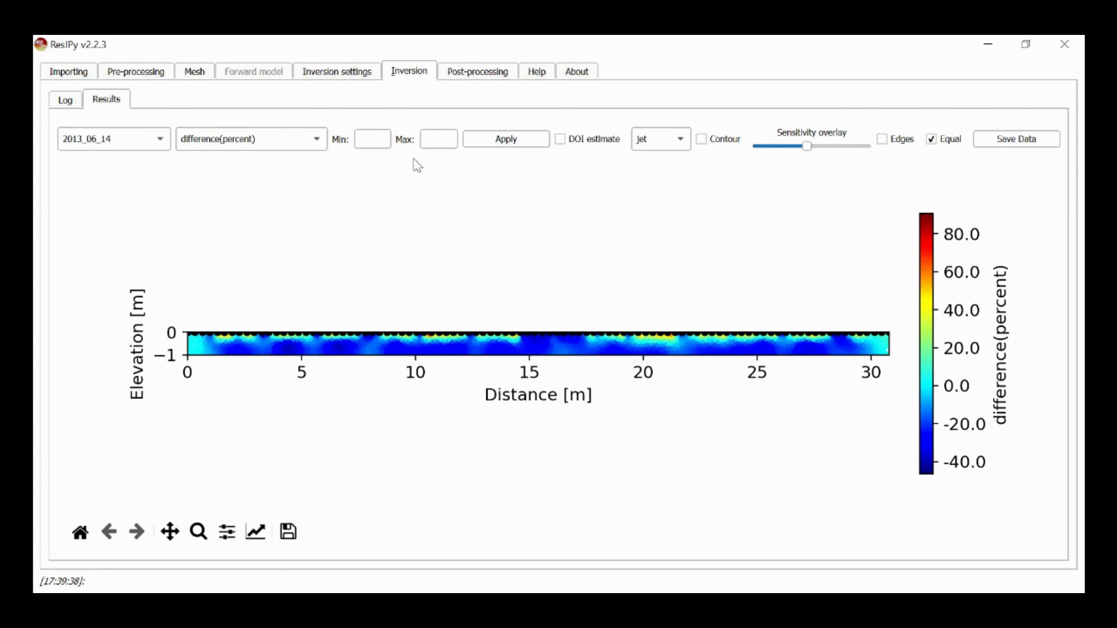
- Set the difference colour scale from -100 to 100 and reduce the sensitivity overlay to its minimum
{"action": "left_click", "coordinate": [375, 140]}
{"action": "type", "text": "-100"}
{"action": "key", "text": "Tab"}
{"action": "type", "text": "100"}
{"action": "key", "text": "Tab"}
{"action": "left_click", "coordinate": [526, 143]}
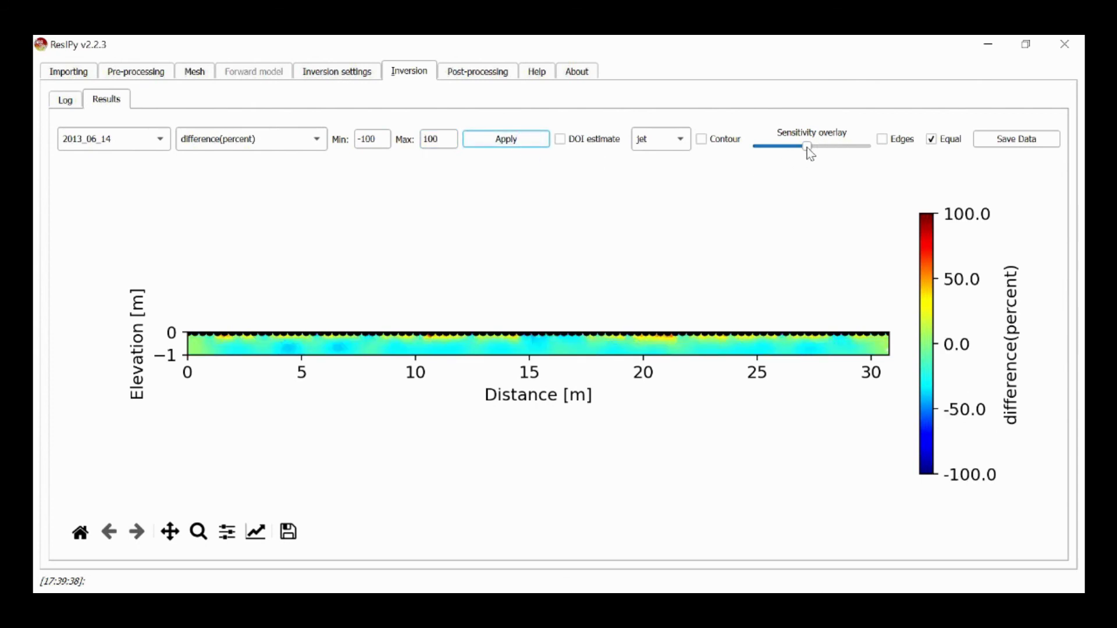
{"action": "left_click_drag", "start_coordinate": [807, 145], "coordinate": [710, 159]}
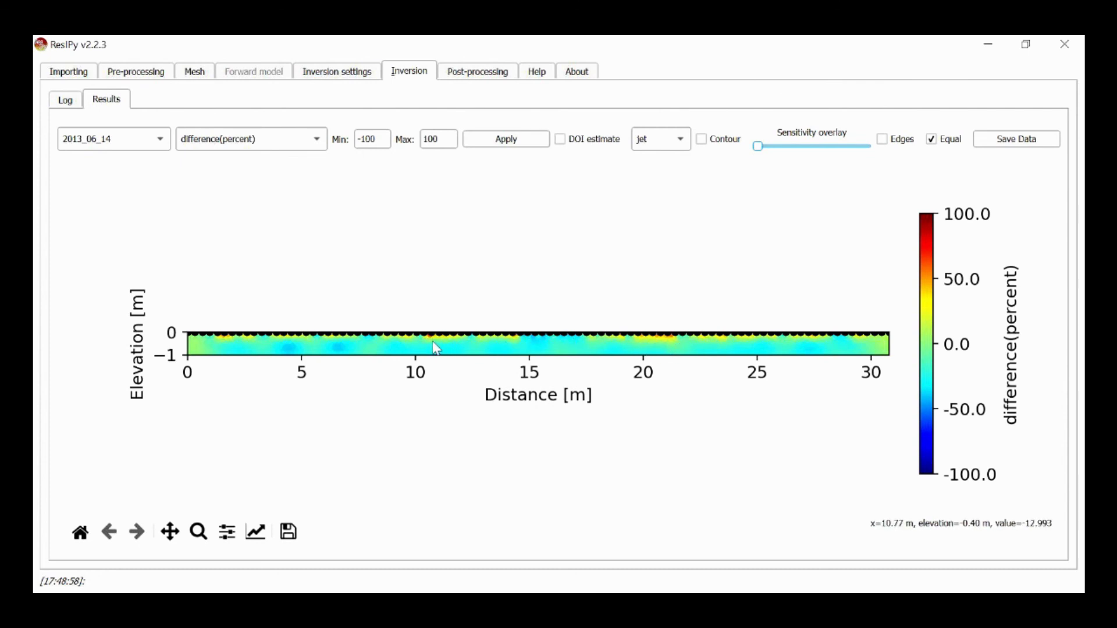
- View the percentage difference sections for surveys 2013_06_21, 2013_06_28 and 2013_07_10 in turn
{"action": "left_click", "coordinate": [103, 140]}
{"action": "left_click", "coordinate": [111, 157]}
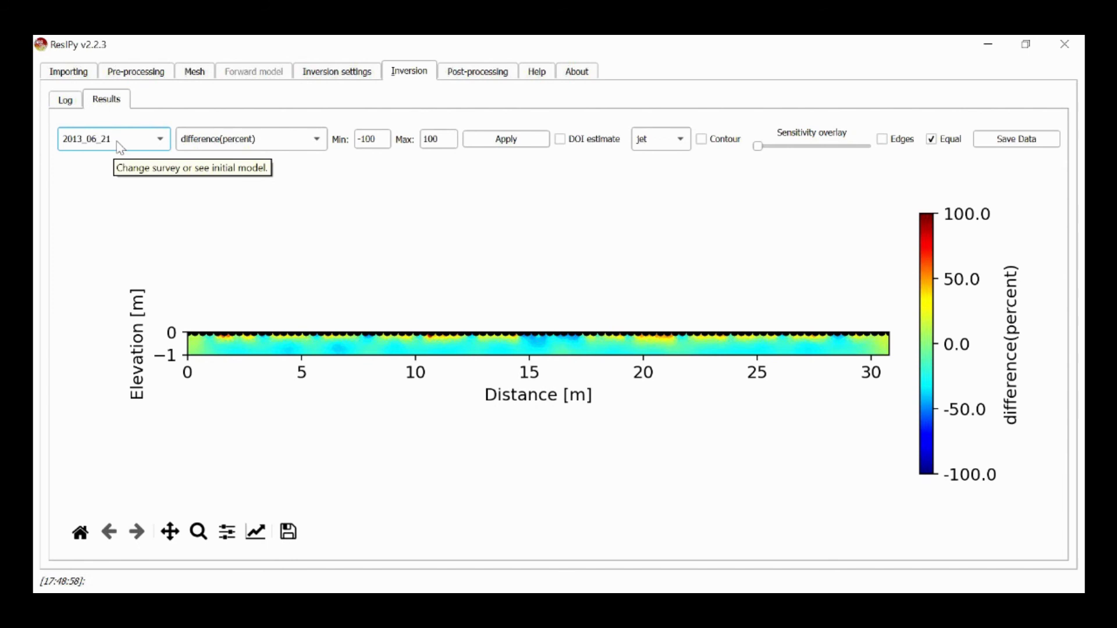
{"action": "left_click", "coordinate": [121, 147]}
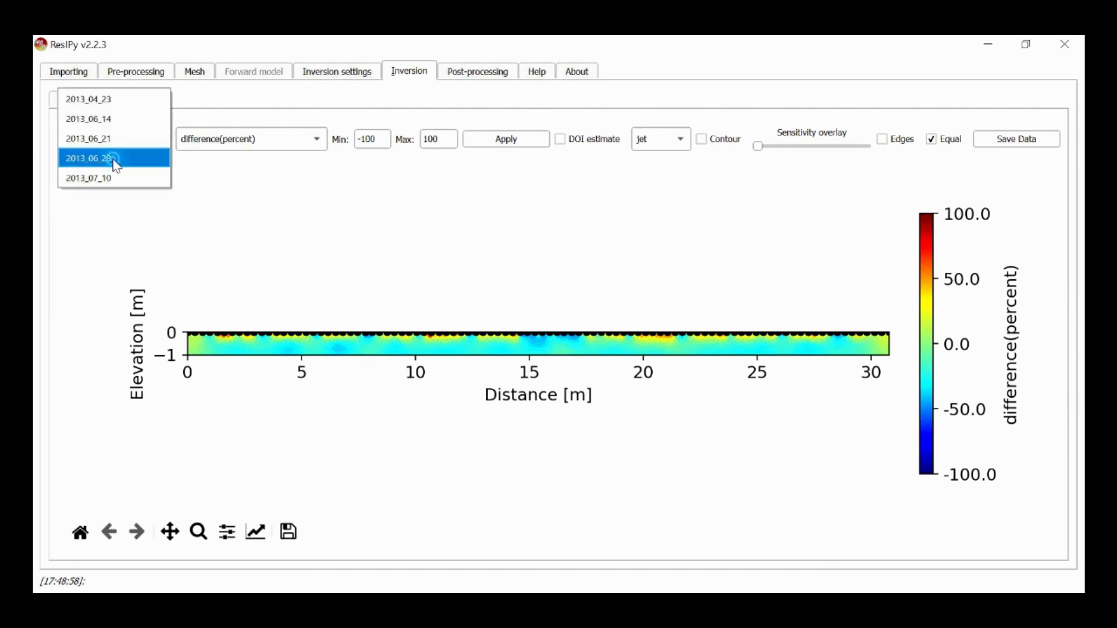
{"action": "left_click", "coordinate": [116, 161]}
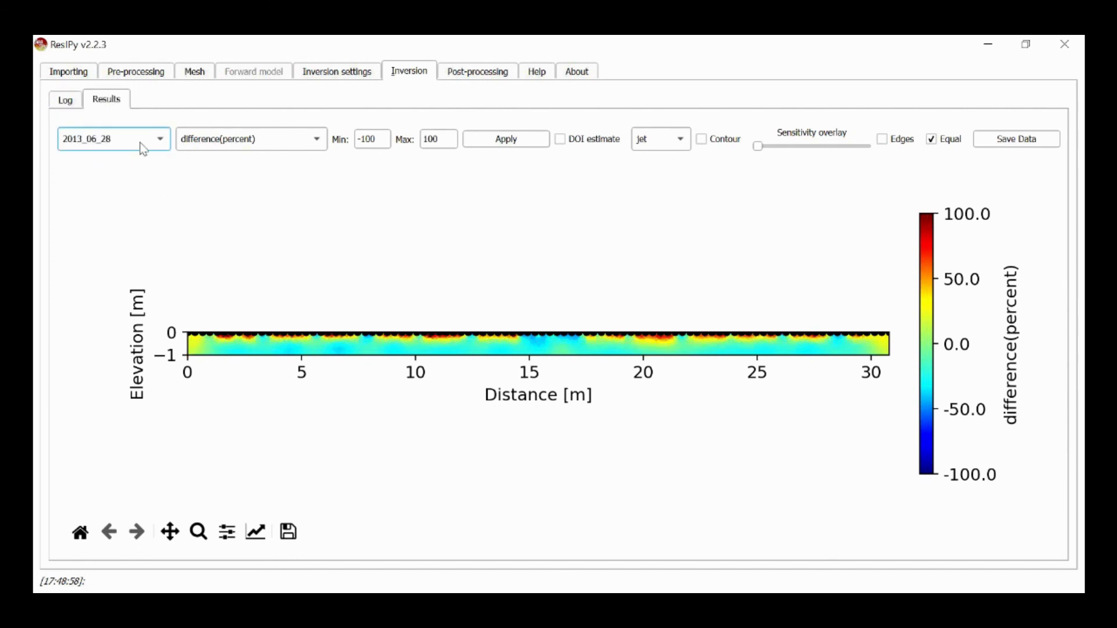
{"action": "left_click", "coordinate": [134, 143]}
{"action": "left_click", "coordinate": [130, 157]}
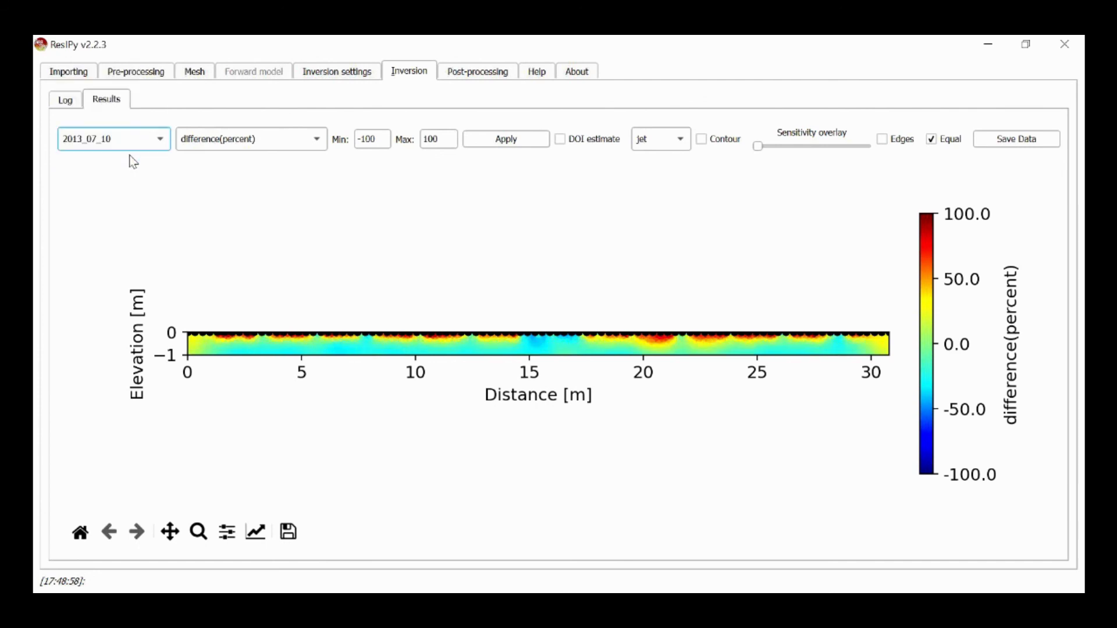